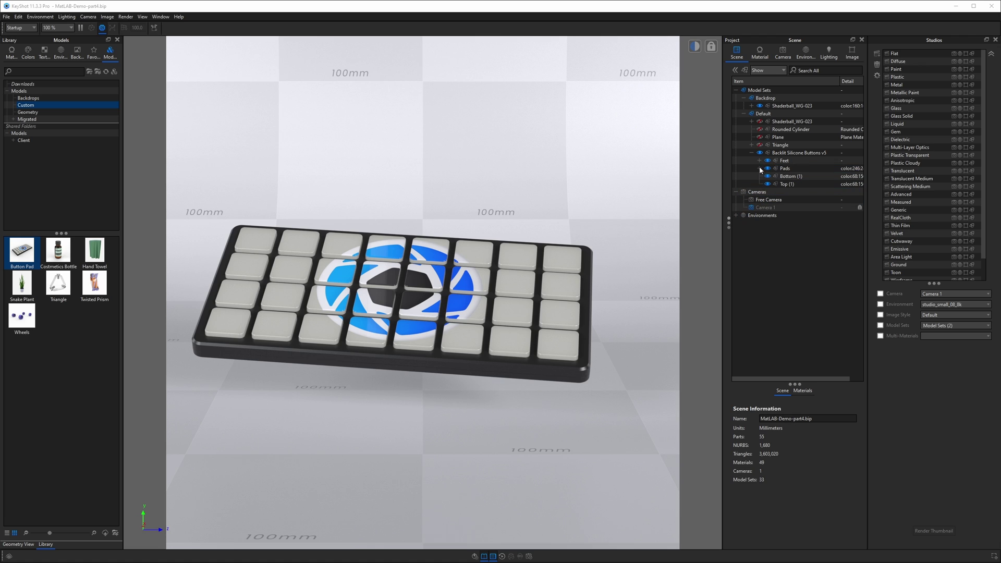
# - Select a keypad pad to reach its Translucent material, then collapse the Pads list in the Scene tree
pyautogui.click(463, 280)
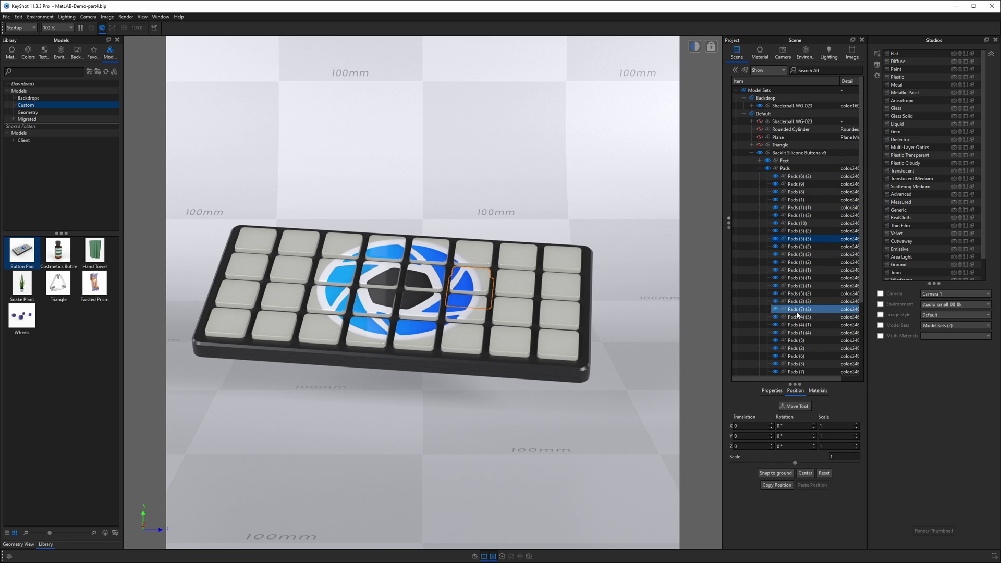
pyautogui.moveTo(791, 242)
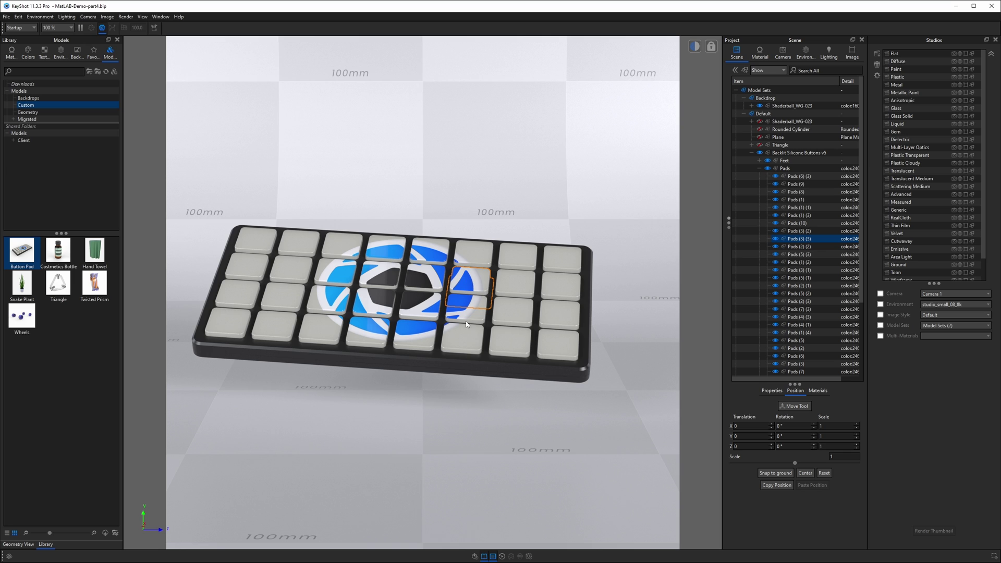
pyautogui.click(758, 168)
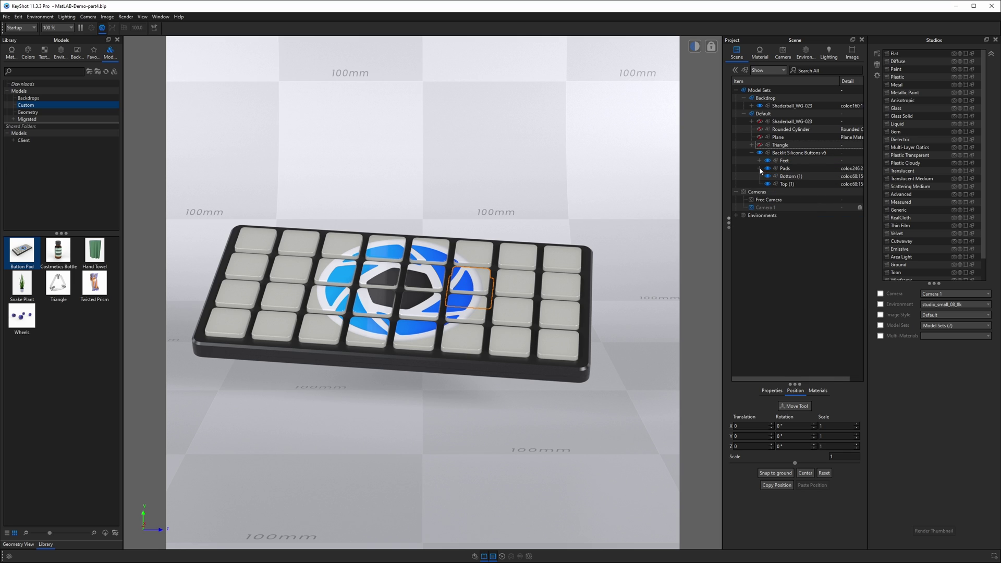
# - Open the pads' material, check its Labels, and return to its base properties
pyautogui.doubleClick(438, 276)
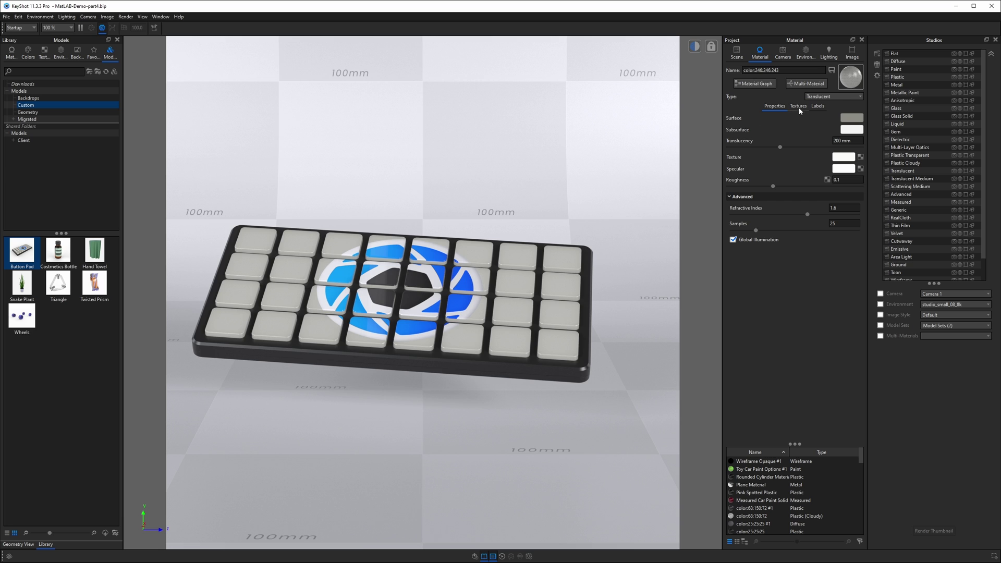
pyautogui.click(816, 107)
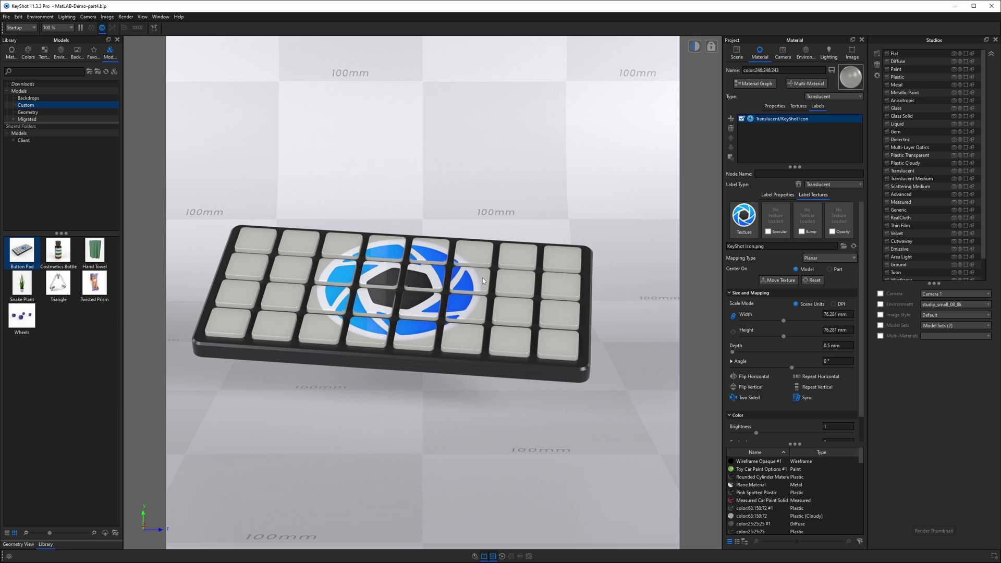
pyautogui.doubleClick(555, 254)
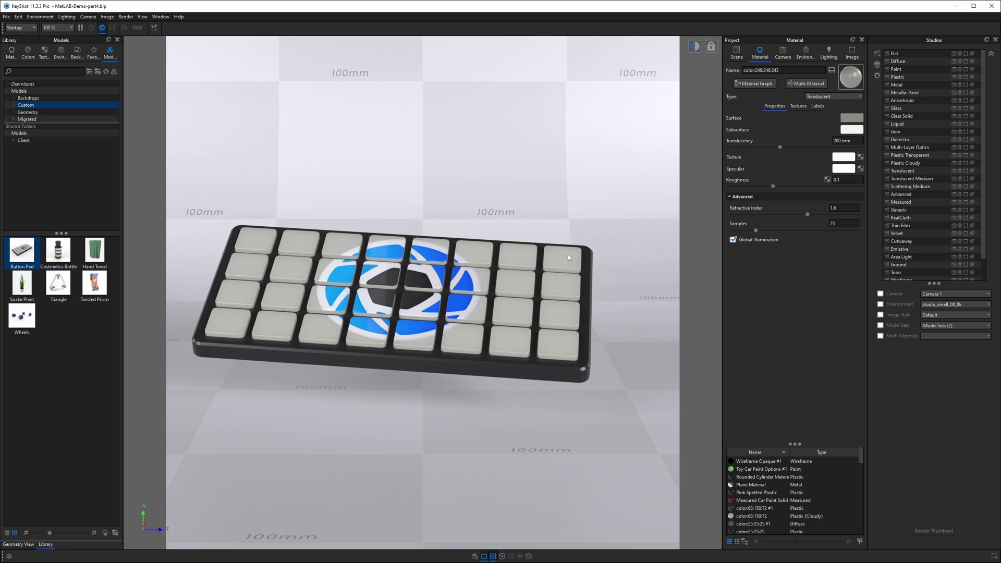
# - Try a pale yellow surface colour, keep it grey, and view the KeyShot Icon label again
pyautogui.click(851, 118)
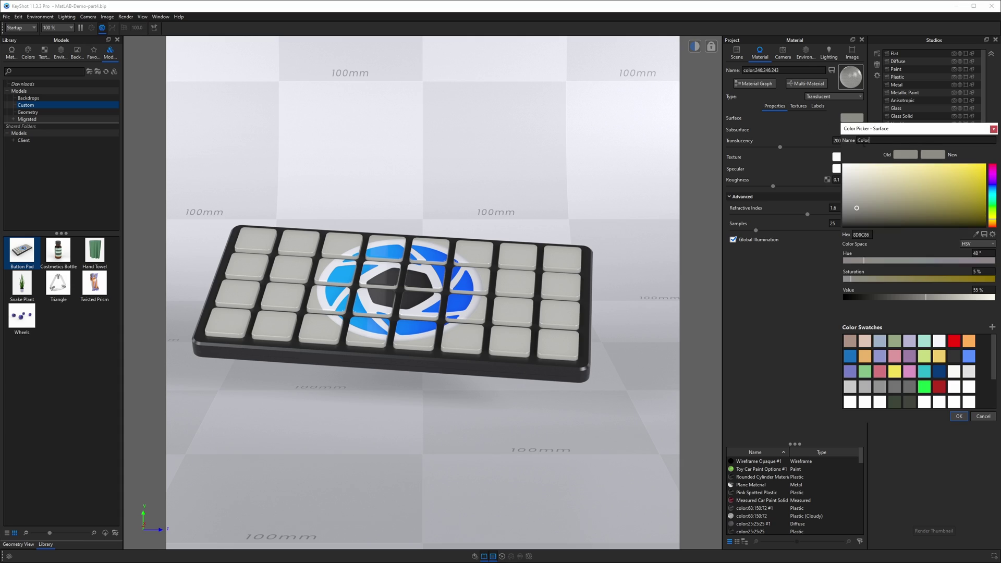
pyautogui.click(901, 186)
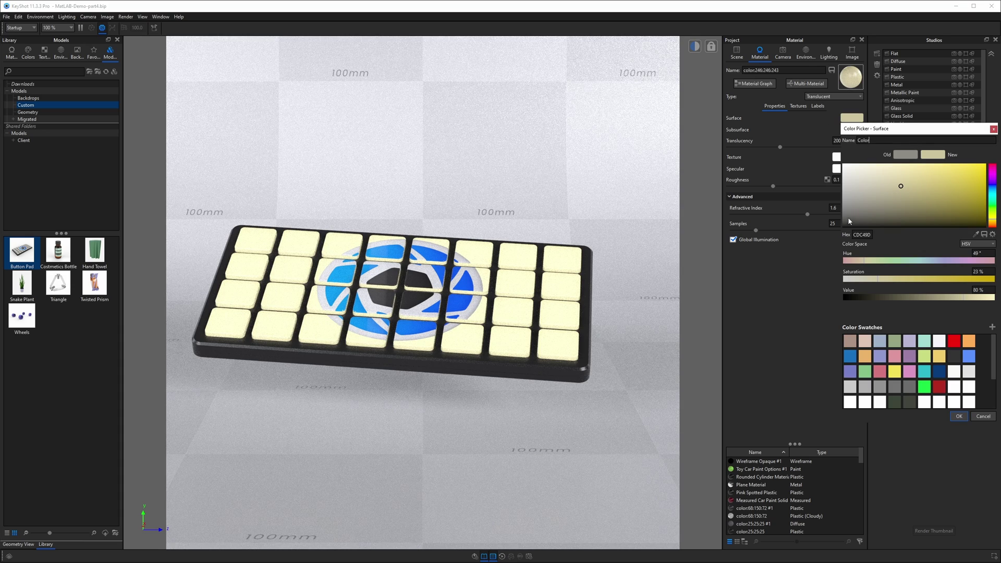
pyautogui.moveTo(900, 186); pyautogui.dragTo(858, 202)
pyautogui.click(983, 416)
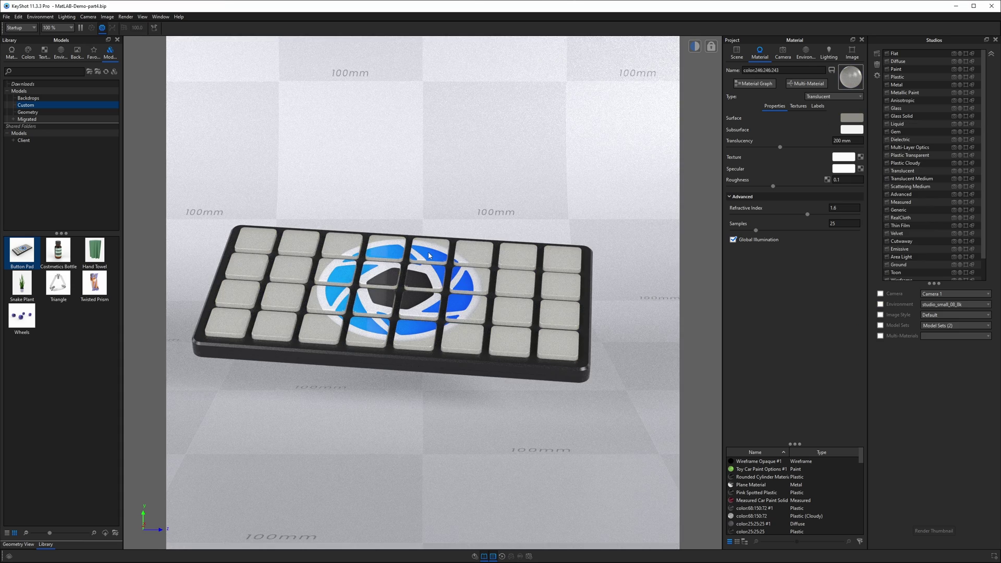
pyautogui.click(817, 106)
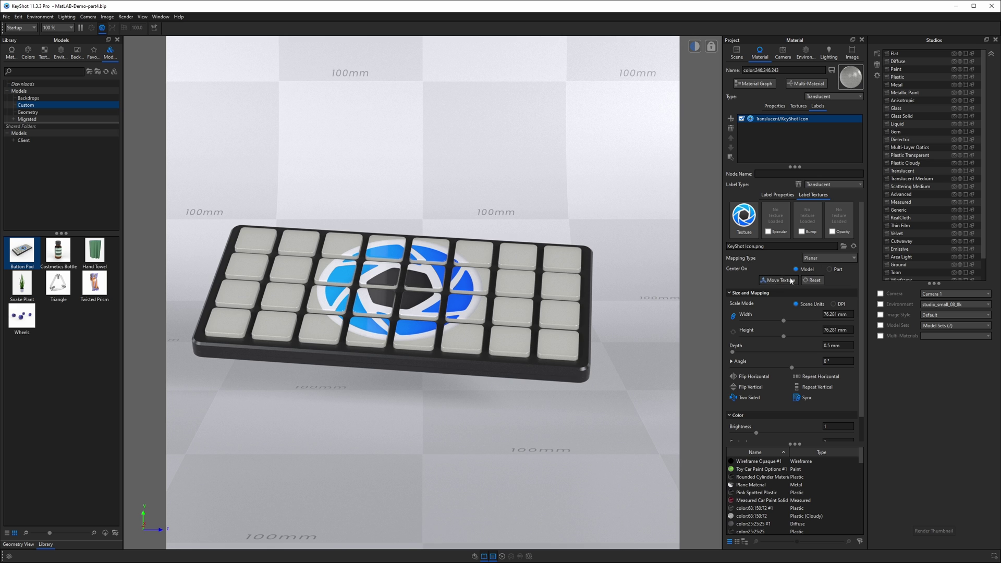
# - Set the label's Center On to Part with a 1 mm depth
pyautogui.click(830, 269)
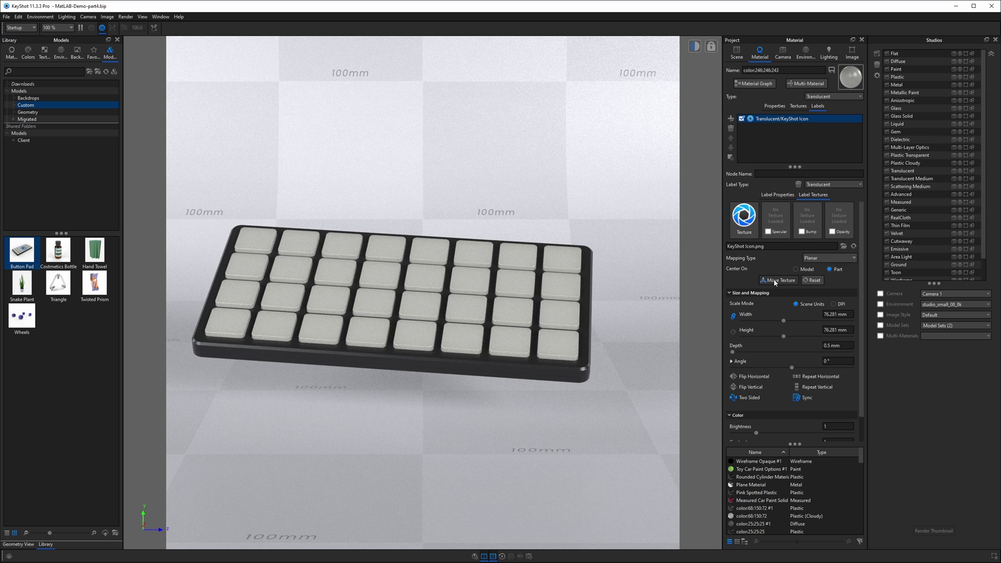
pyautogui.click(827, 345)
pyautogui.press('Delete')
pyautogui.press('Delete')
pyautogui.press('Delete')
pyautogui.write('1')
pyautogui.press('Return')
# - Fit the label to Y and shrink the logo on every key to 16.456 mm
pyautogui.click(778, 280)
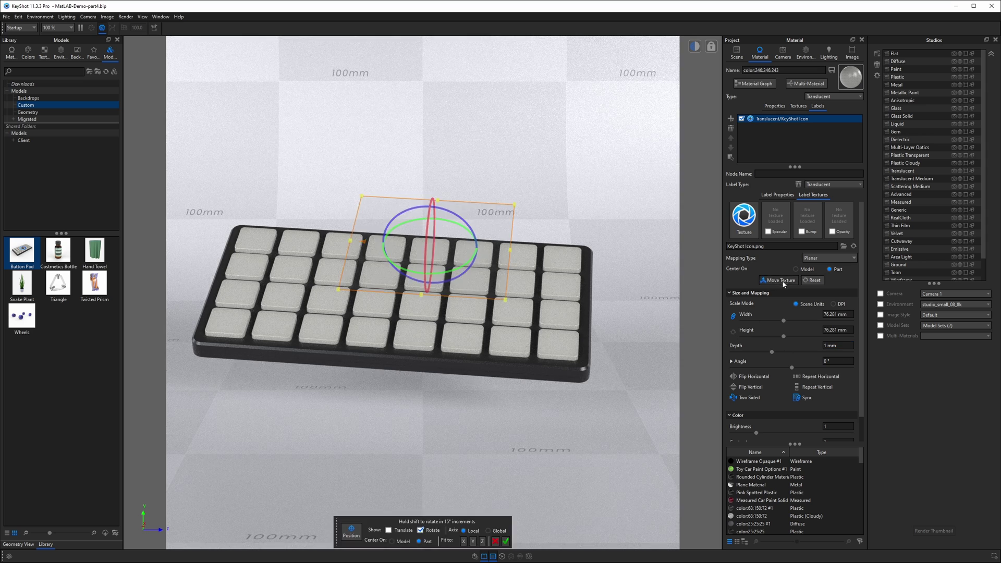
pyautogui.click(474, 541)
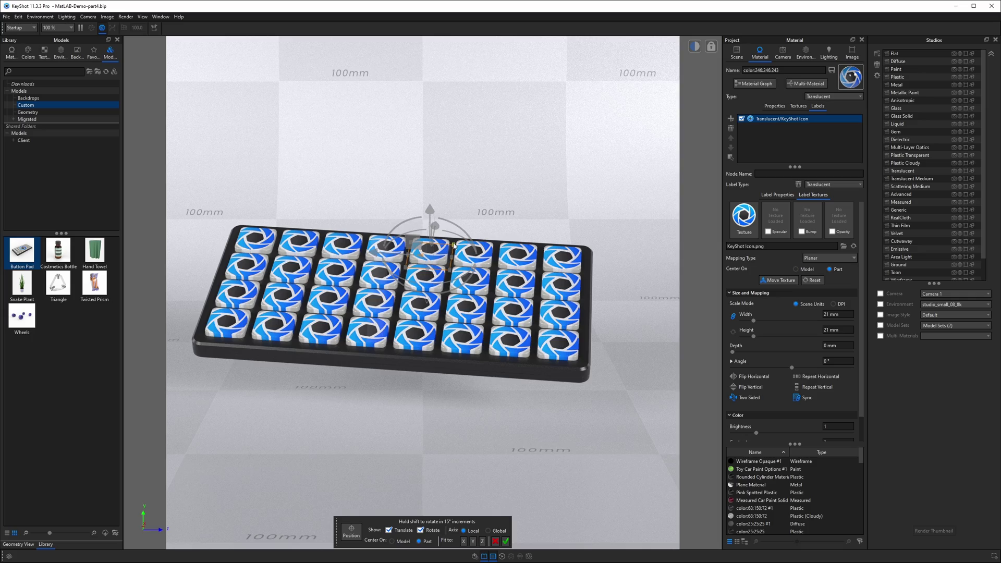
pyautogui.moveTo(453, 245); pyautogui.dragTo(447, 247)
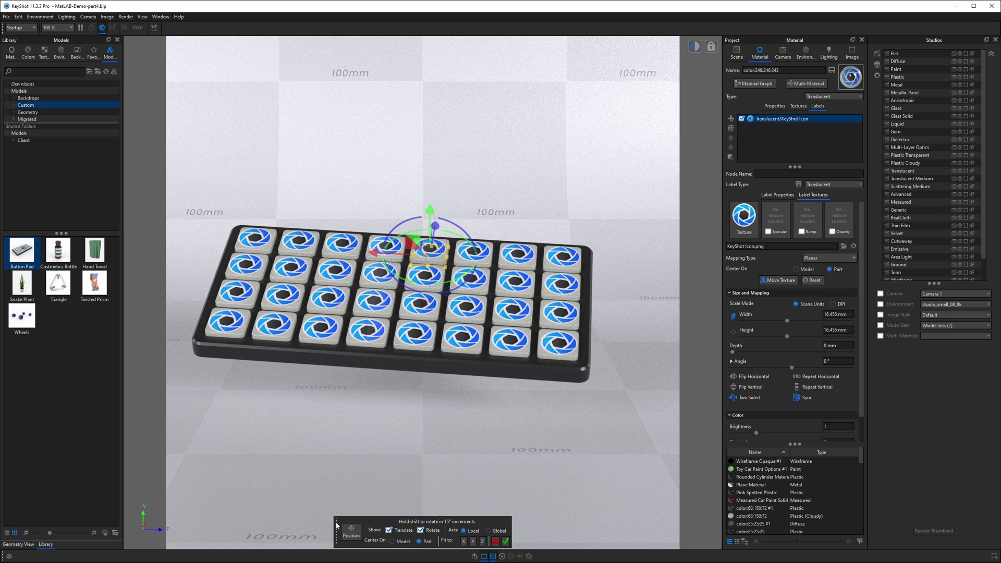
pyautogui.moveTo(336, 527); pyautogui.dragTo(475, 171)
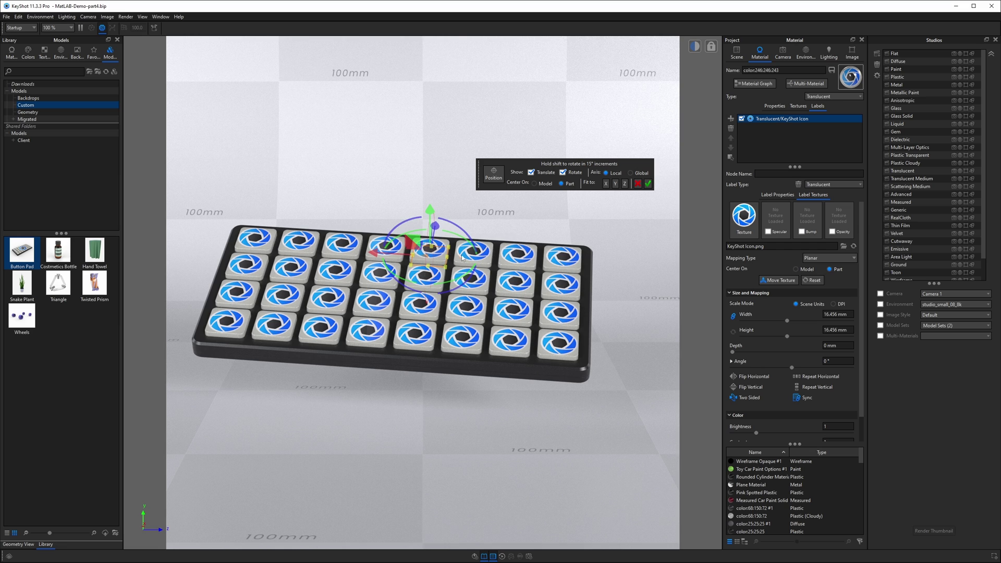
pyautogui.moveTo(434, 242); pyautogui.dragTo(433, 242)
# - Test Center On Model with a larger logo, then return to Part and fit each logo to 15.937 mm
pyautogui.click(540, 186)
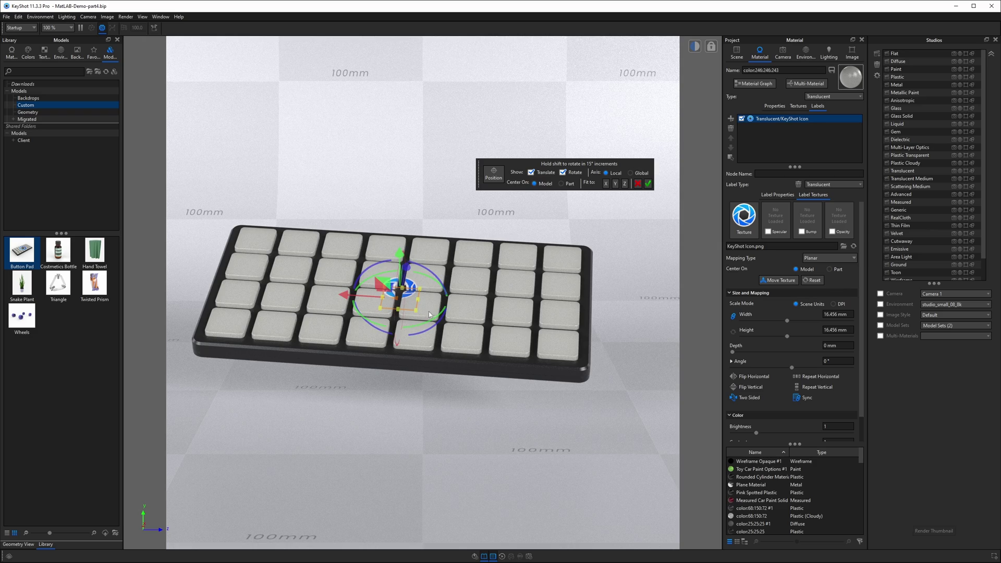
pyautogui.moveTo(415, 311); pyautogui.dragTo(543, 367)
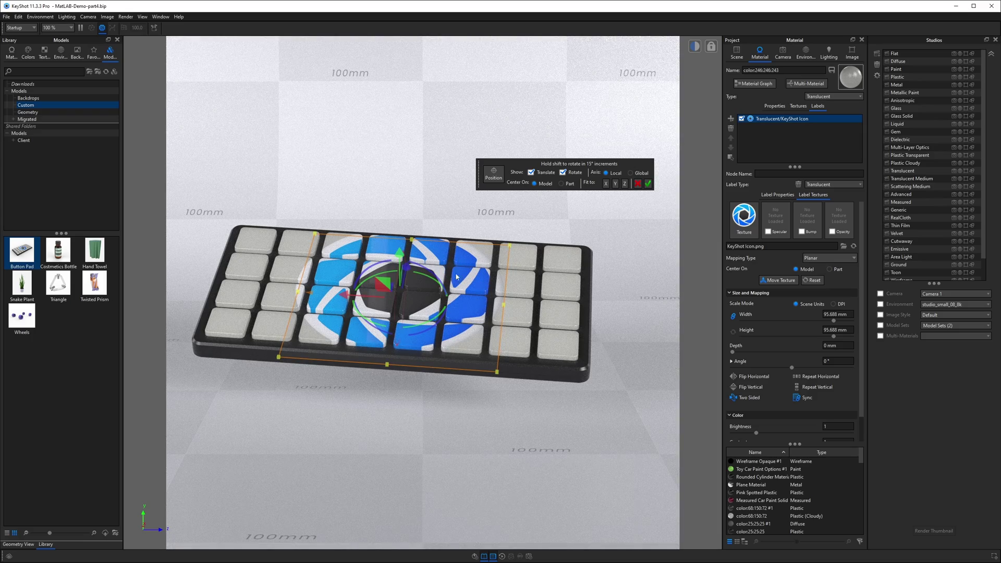
pyautogui.click(561, 184)
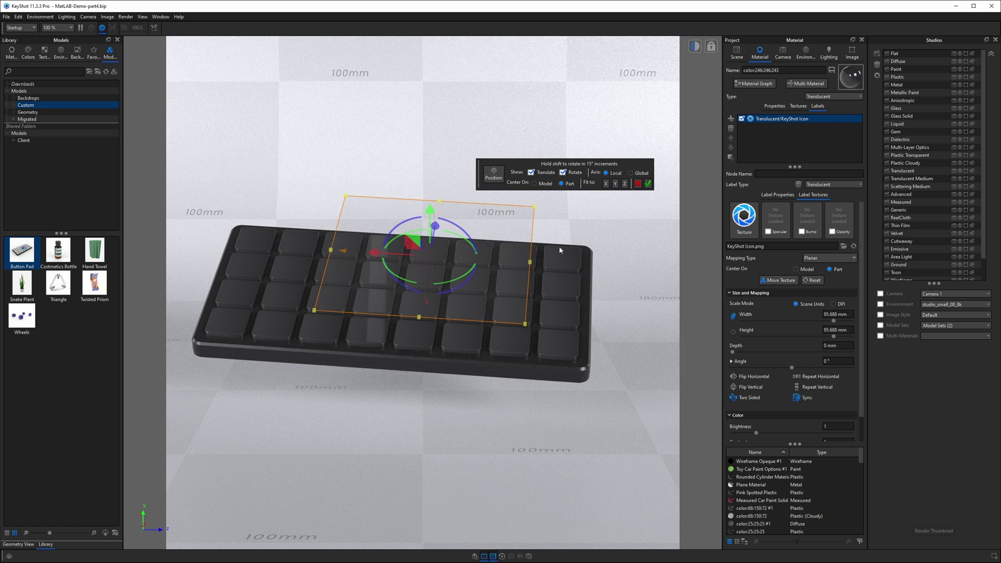
pyautogui.click(615, 184)
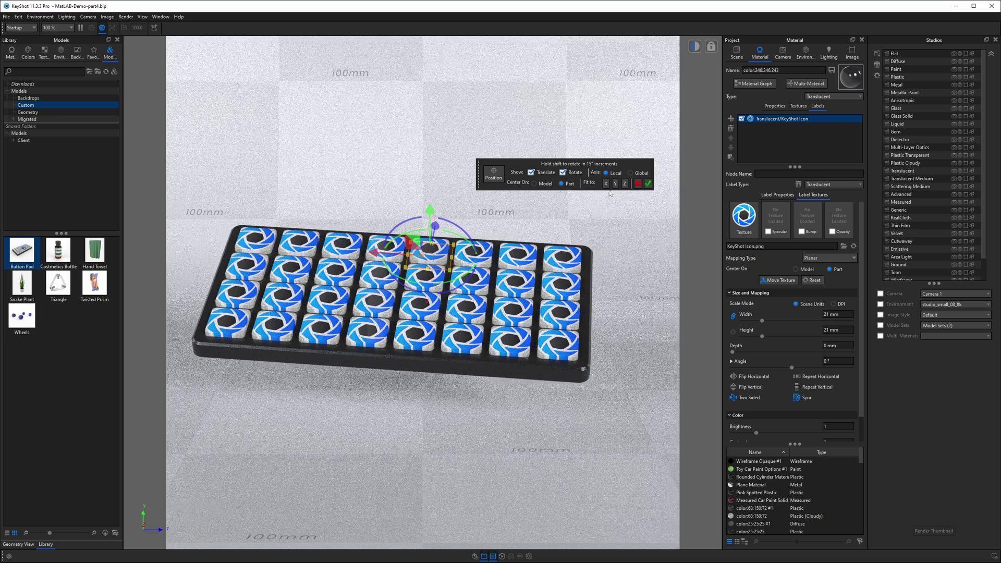
pyautogui.moveTo(452, 272); pyautogui.dragTo(411, 338)
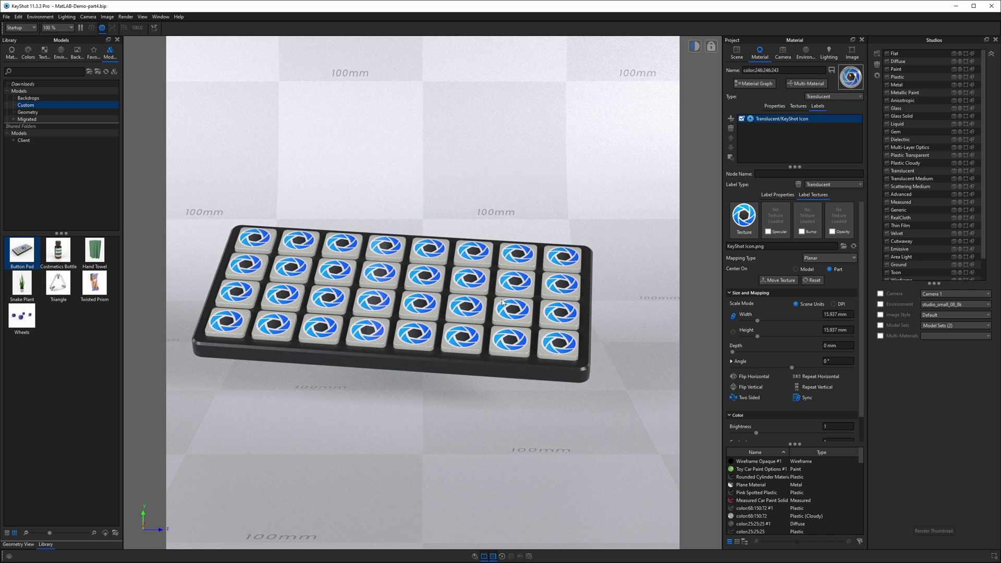
# - Finish the label edit, hide Backlit Silicone Buttons v5 and show the Triangle model
pyautogui.click(648, 183)
pyautogui.click(736, 52)
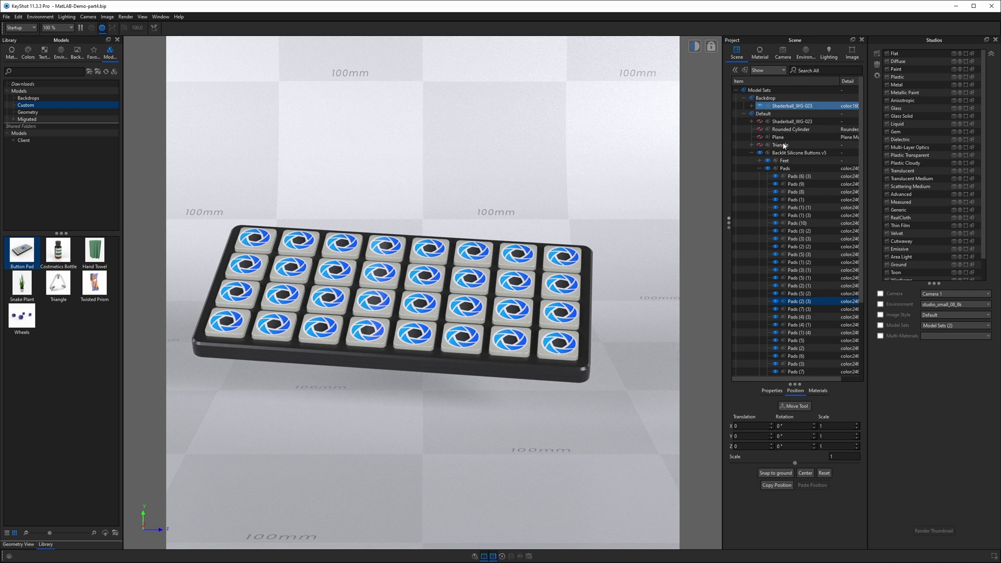
pyautogui.click(759, 168)
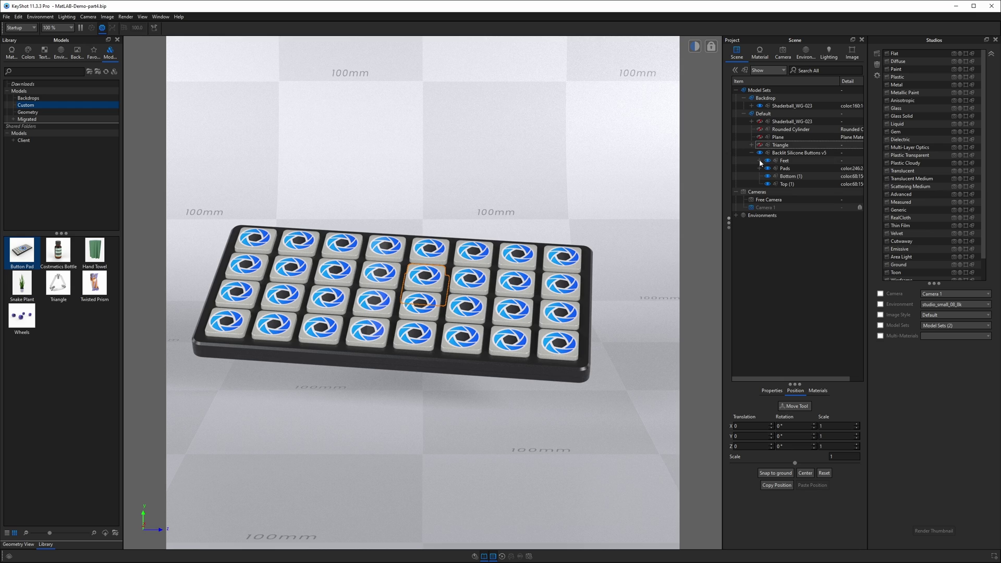
pyautogui.click(759, 154)
pyautogui.click(759, 153)
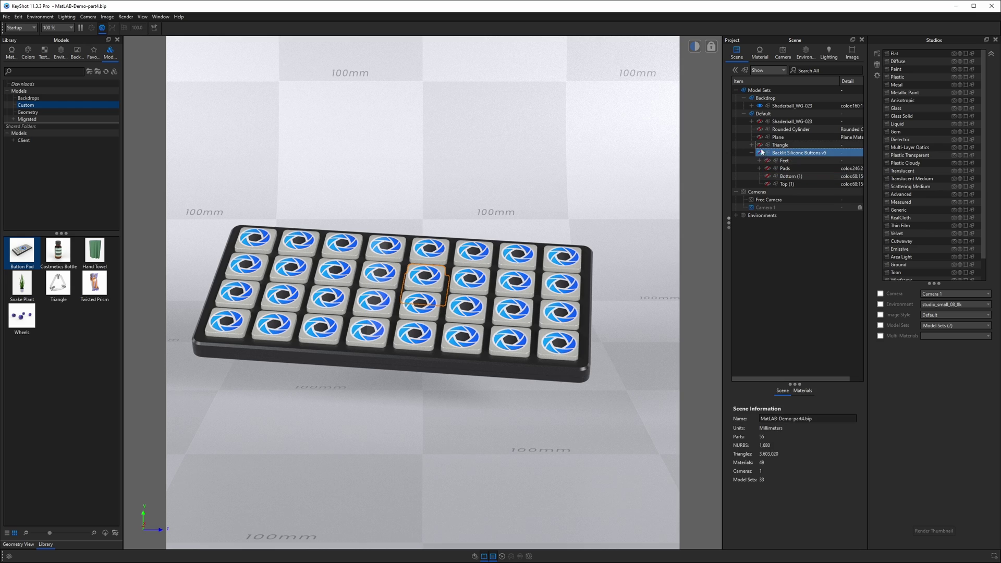
pyautogui.click(759, 144)
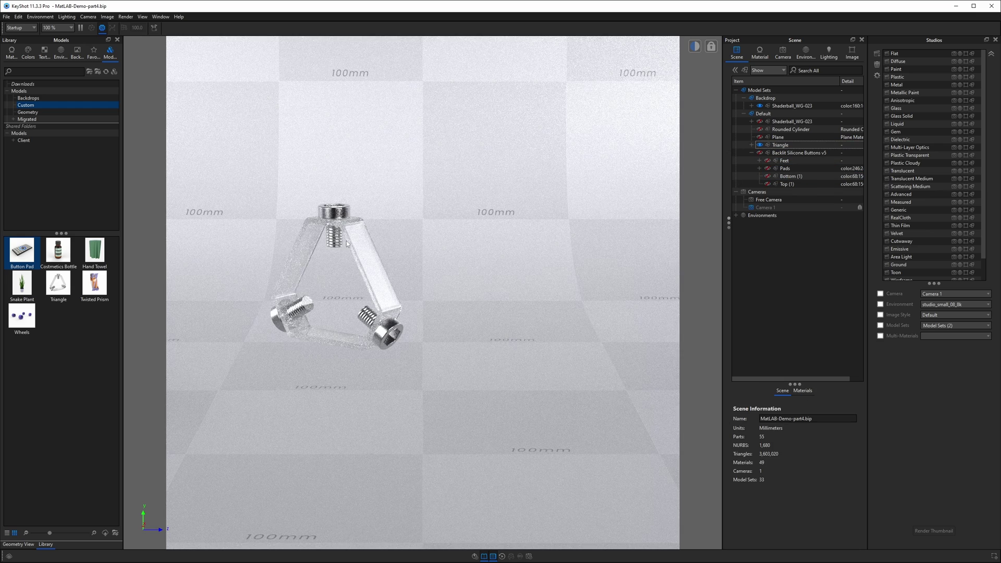
# - Switch to Free Camera, zoom in, and open the screw's Metal material
pyautogui.click(783, 52)
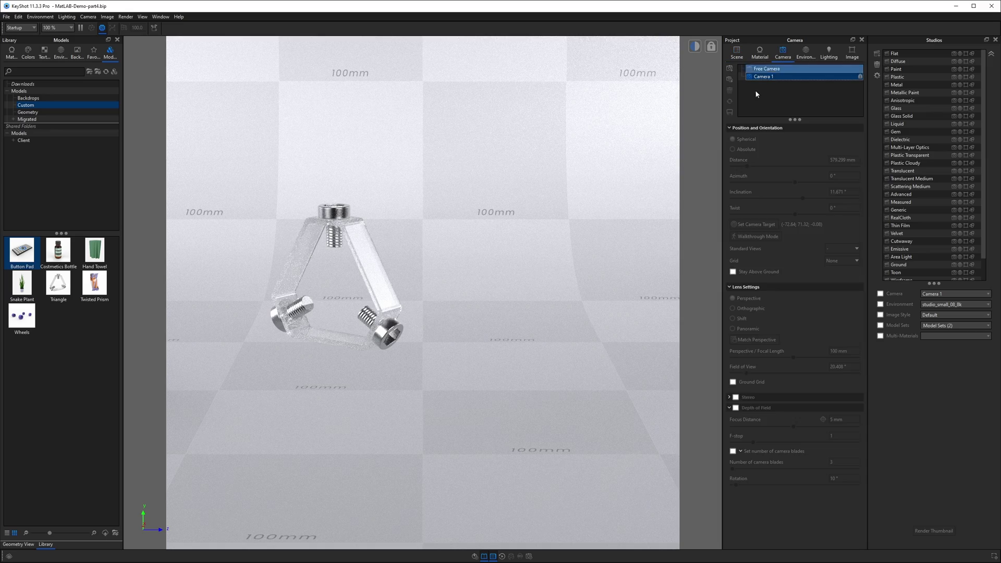
pyautogui.scroll(4, 377, 255)
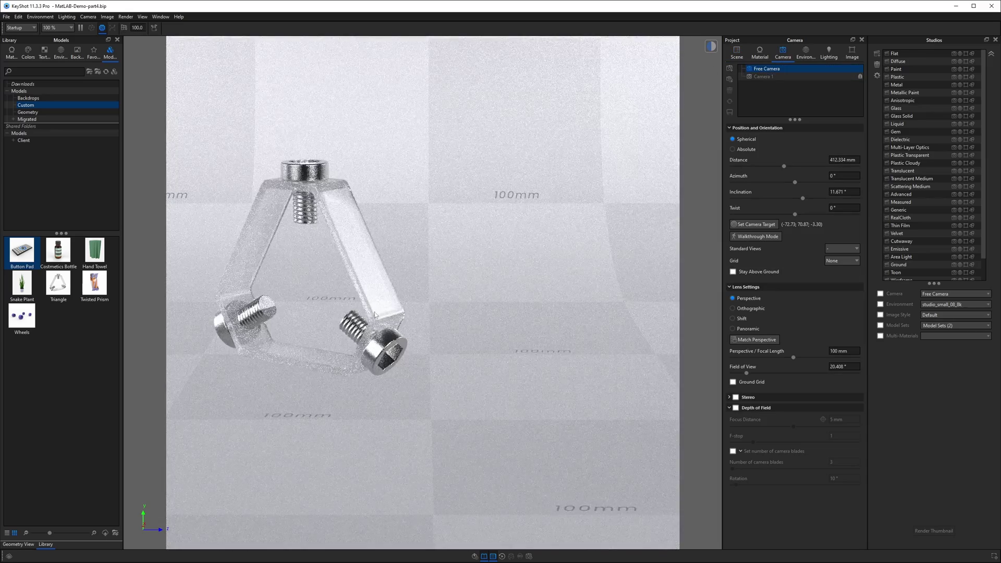
pyautogui.doubleClick(303, 204)
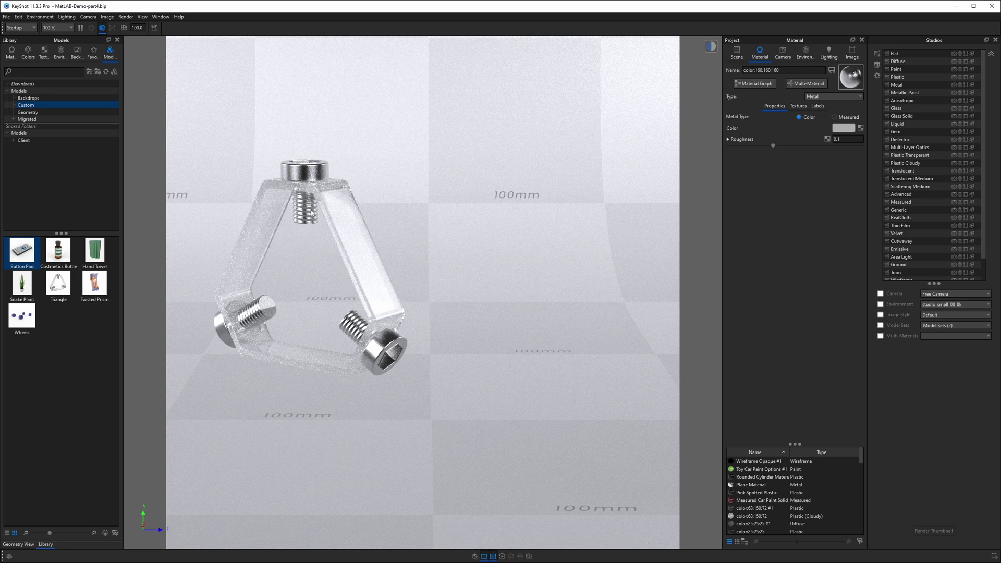
# - Open the screw material's graph, widen it, and rearrange the Color Composite, Color Gradient and Marble nodes
pyautogui.click(754, 84)
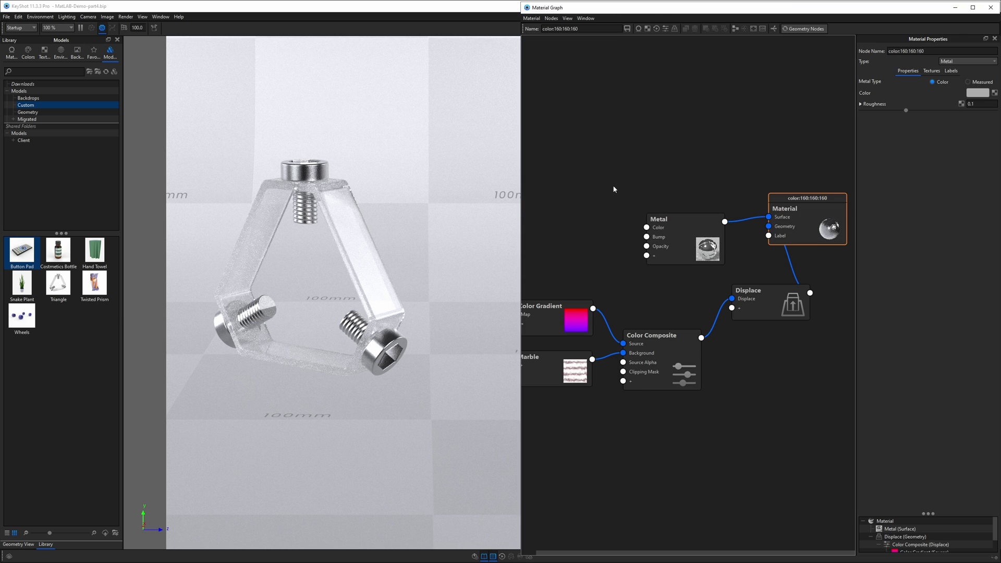
pyautogui.moveTo(522, 193); pyautogui.dragTo(469, 198)
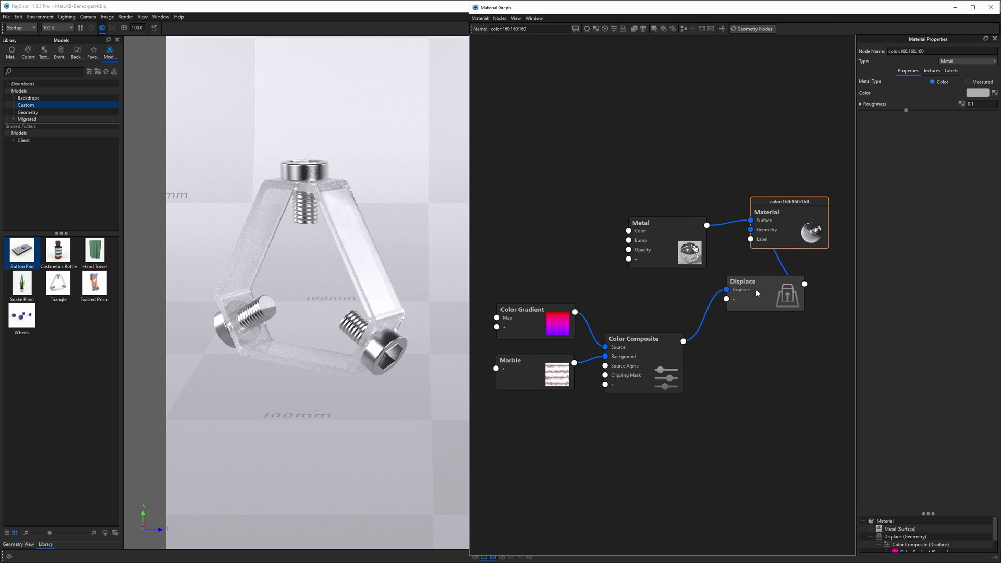
pyautogui.moveTo(662, 349); pyautogui.dragTo(685, 339)
pyautogui.moveTo(554, 332); pyautogui.dragTo(557, 316)
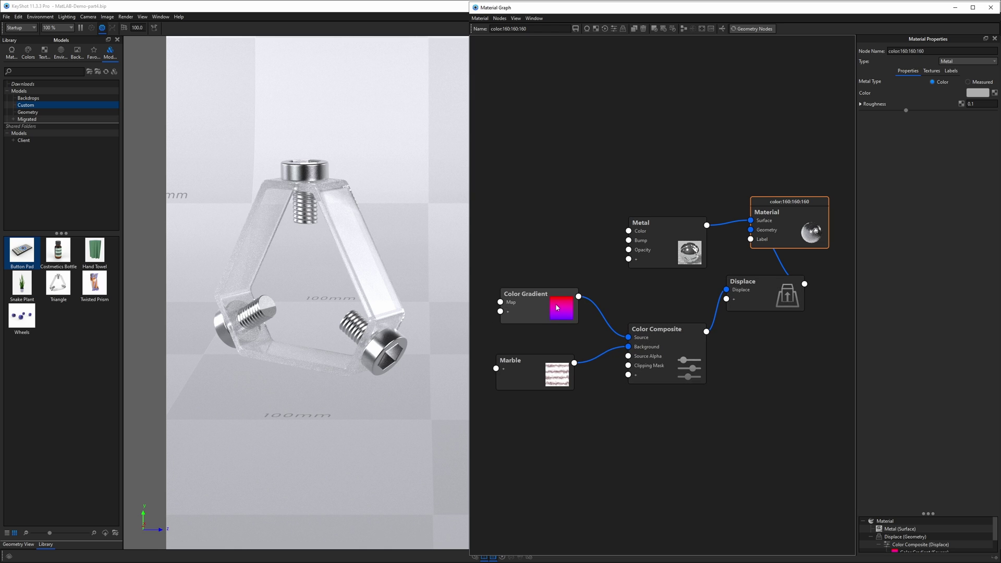
pyautogui.moveTo(548, 379); pyautogui.dragTo(548, 368)
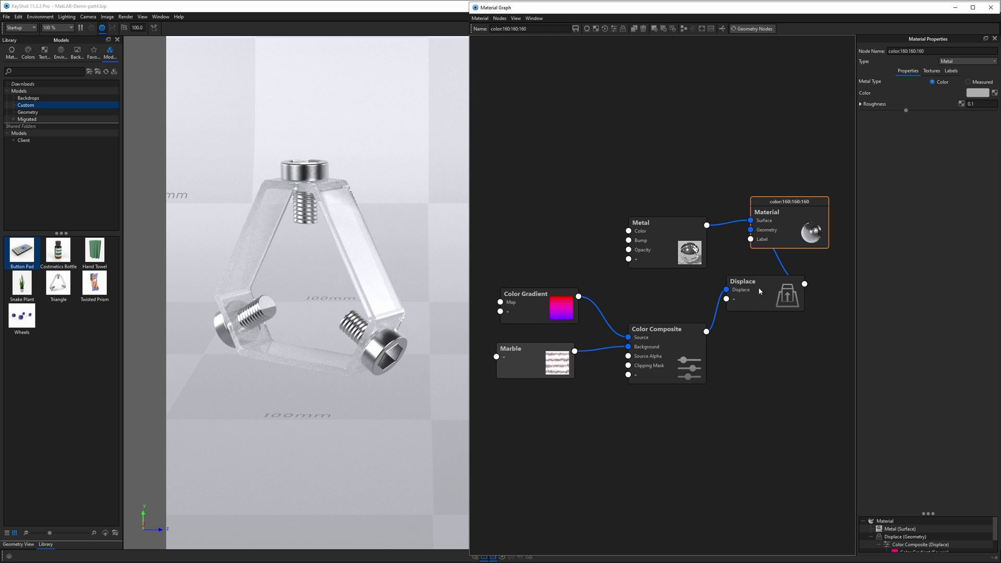
# - Preview the Marble, Color Gradient and Color Composite nodes on the model in turn
pyautogui.doubleClick(529, 360)
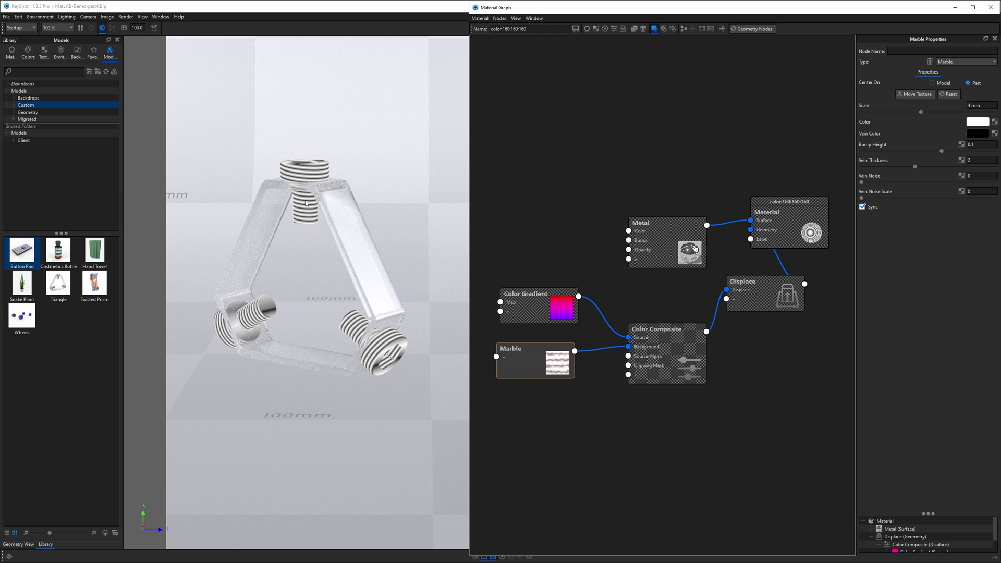
pyautogui.moveTo(547, 362)
pyautogui.mouseDown()
pyautogui.moveTo(539, 303)
pyautogui.moveTo(525, 296)
pyautogui.mouseUp()
pyautogui.click(525, 296)
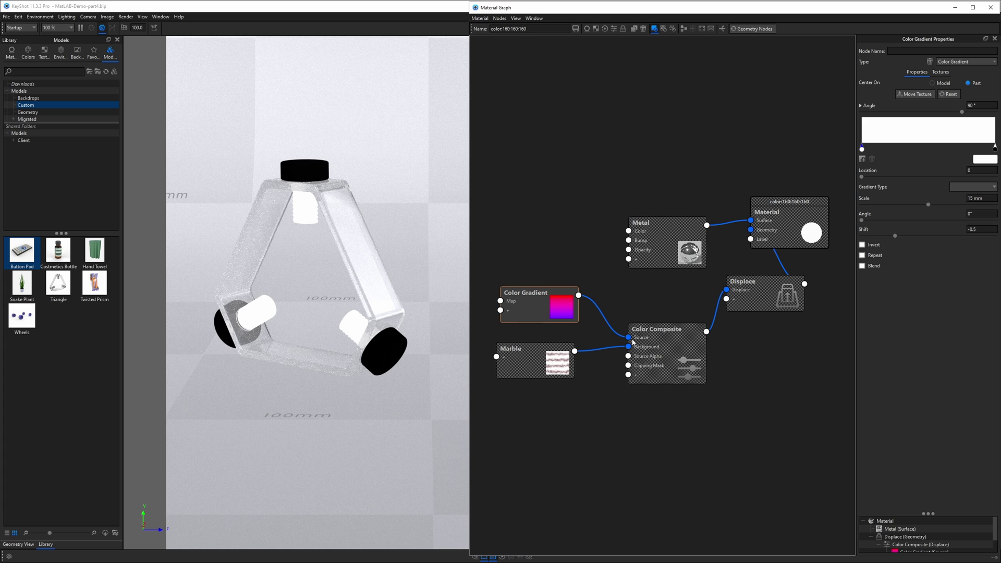
pyautogui.click(665, 340)
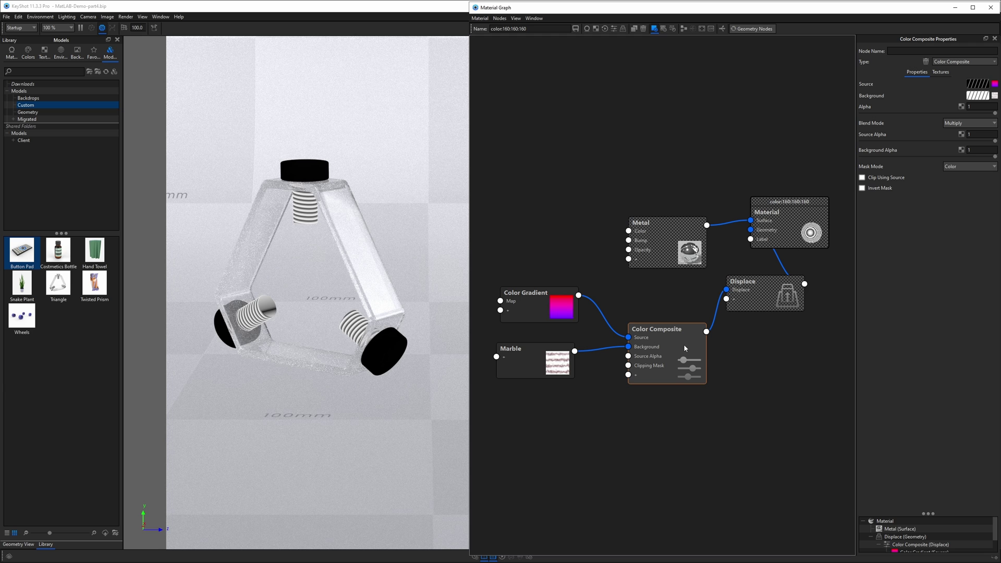
# - Change the Marble node's Center On setting from Model to Part
pyautogui.click(531, 361)
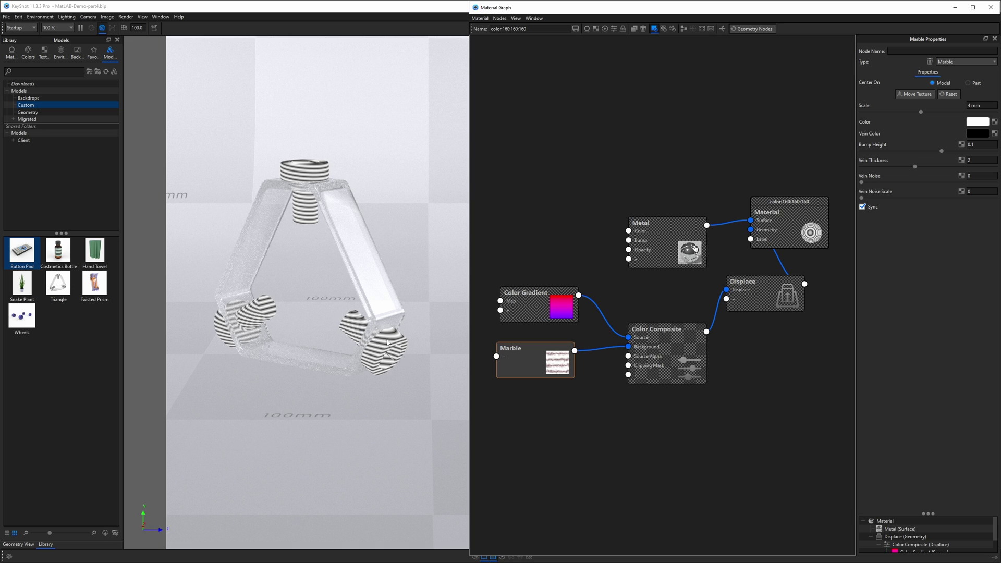
pyautogui.click(968, 83)
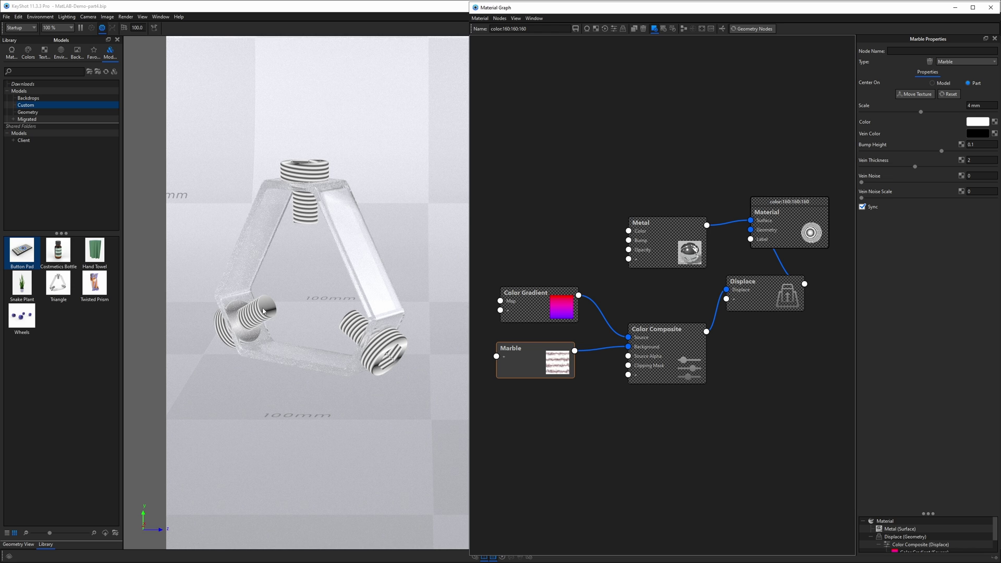
pyautogui.moveTo(544, 350); pyautogui.dragTo(542, 349)
# - Set the Color Gradient node's Center On to Model, then inspect the Color Composite node's properties
pyautogui.click(541, 296)
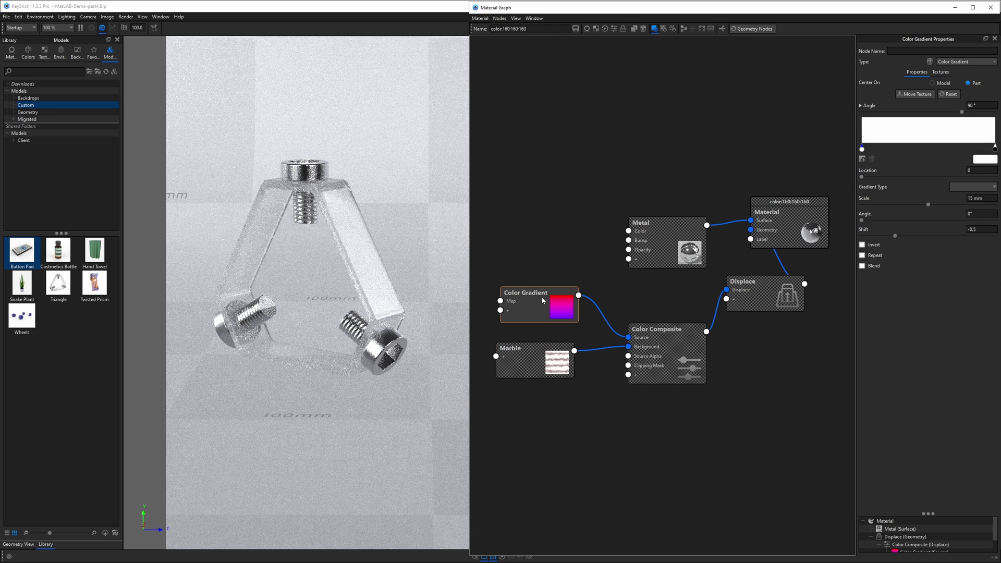
pyautogui.click(942, 94)
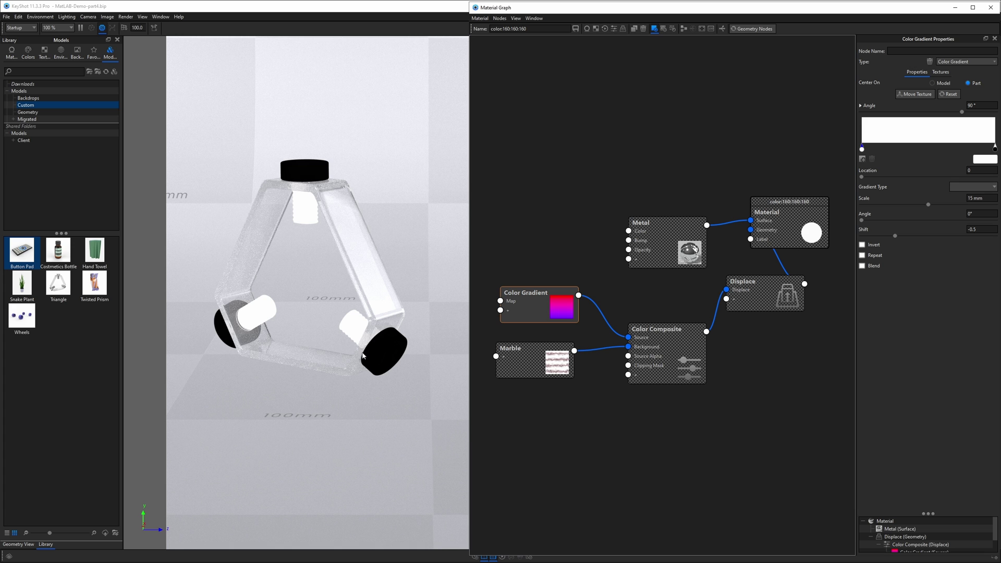
pyautogui.click(658, 354)
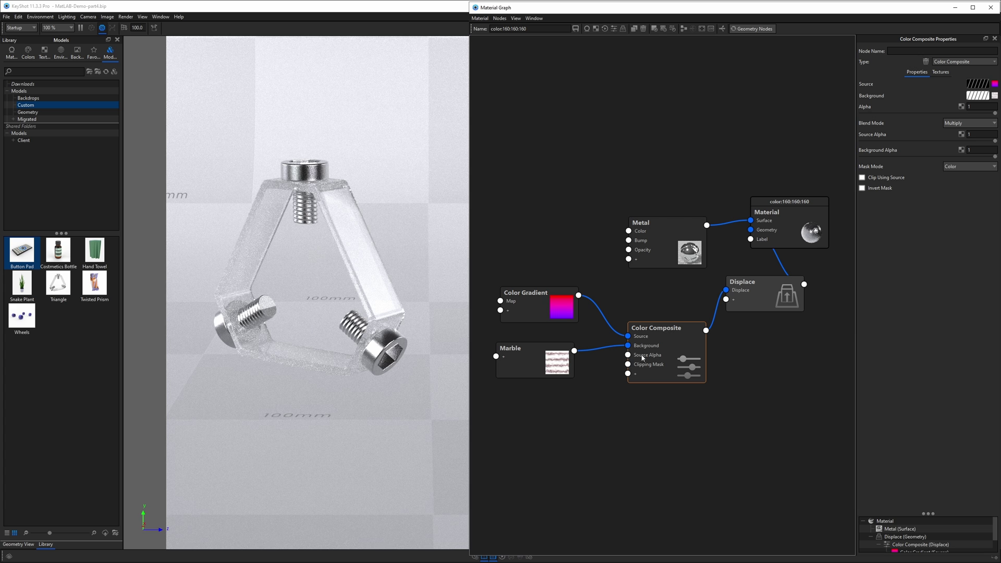
# - Preview the Color Composite node alone with the C key, then close the Material Graph
pyautogui.press('c')
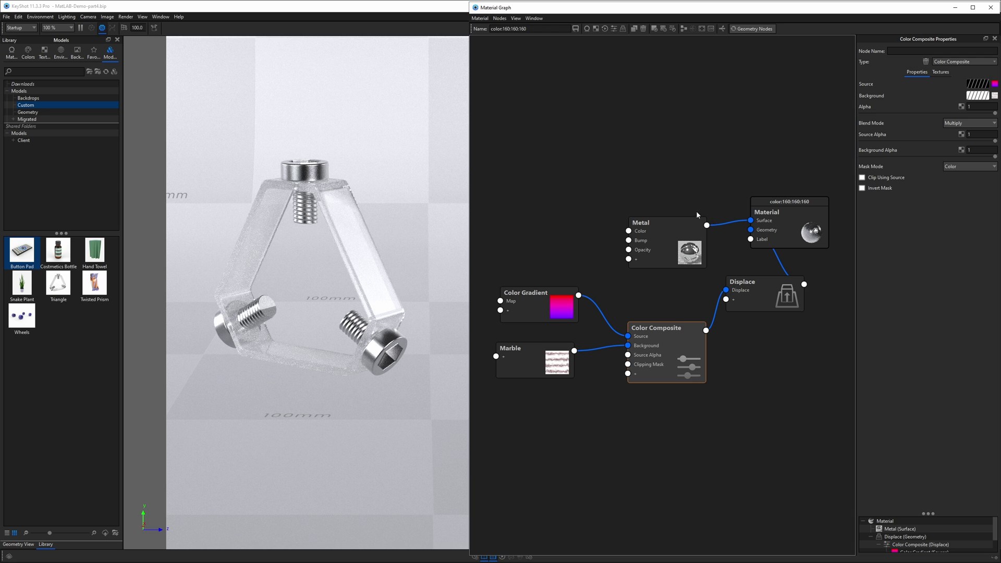
pyautogui.click(991, 8)
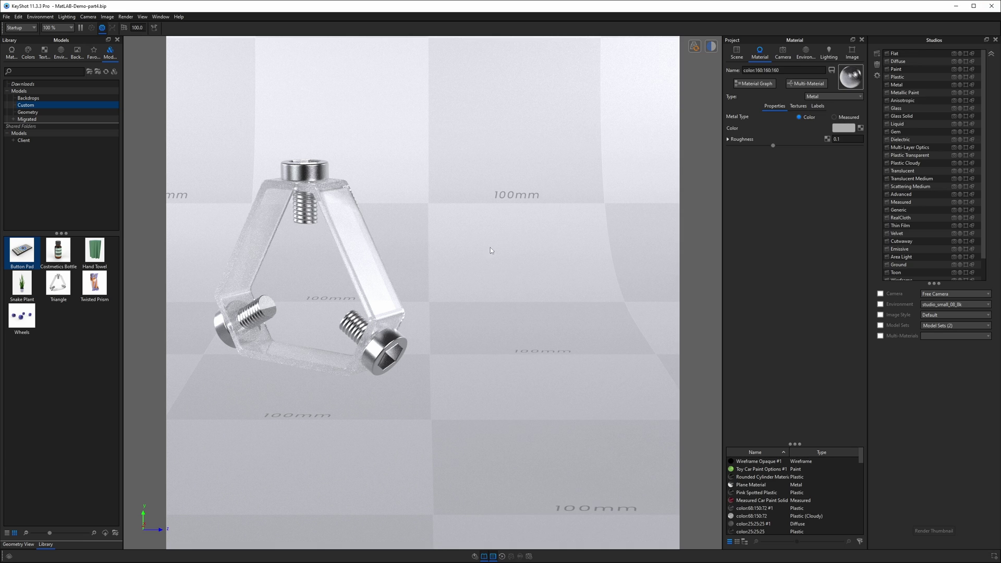